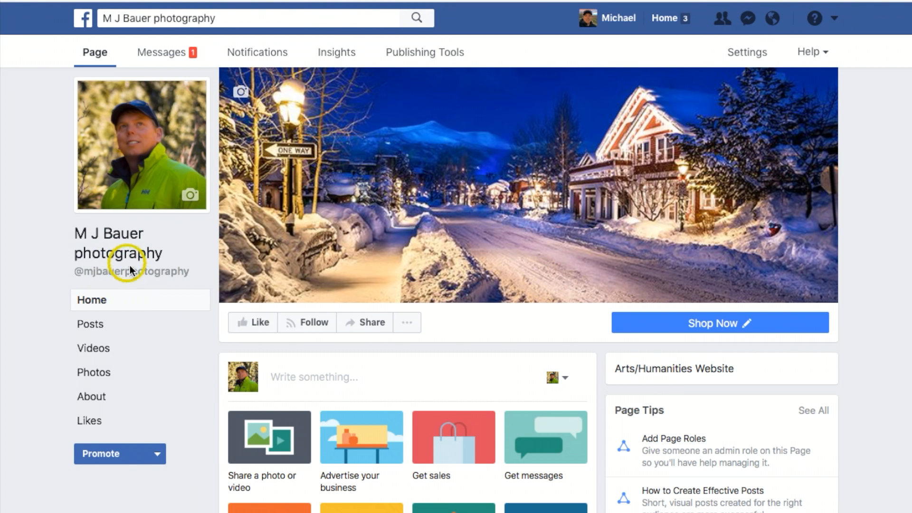
Step: Look over the Facebook photography page, from its cover photo down to the pinned post of Colorado photographs
scroll(547, 341, "down", 5)
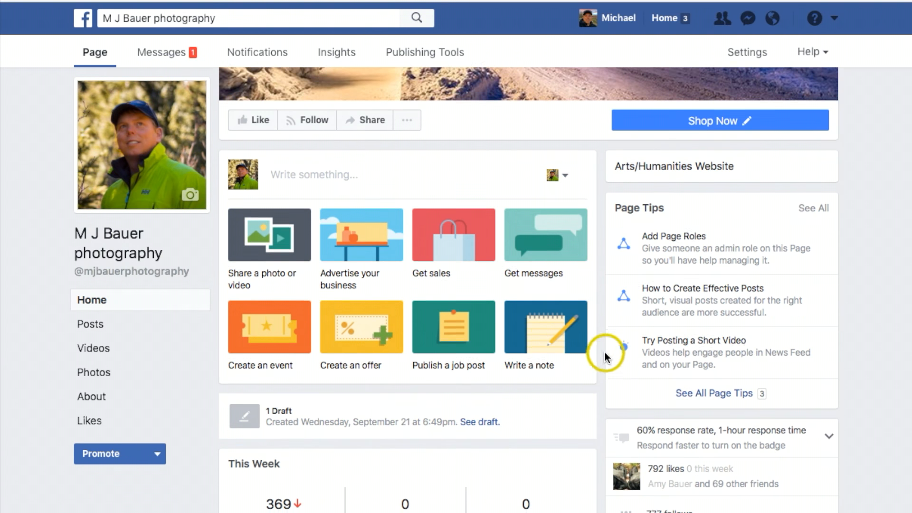
scroll(605, 352, "down", 10)
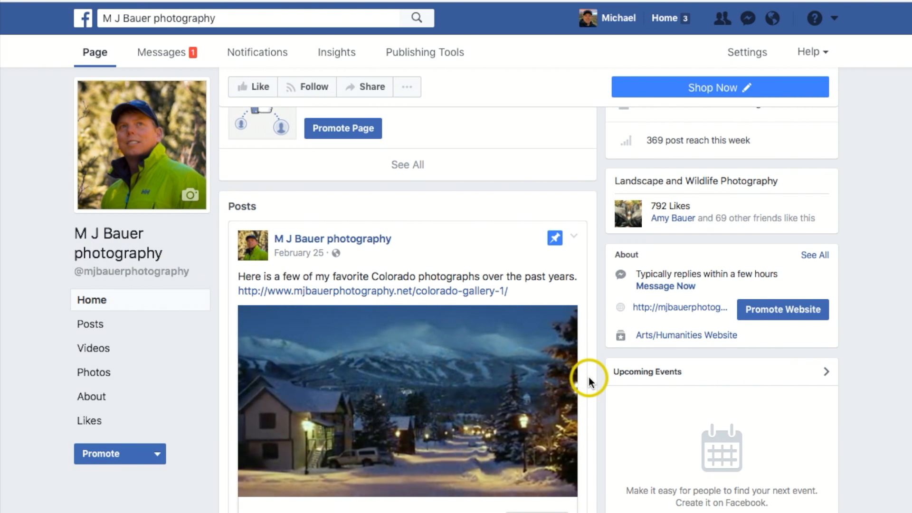
scroll(589, 377, "down", 1)
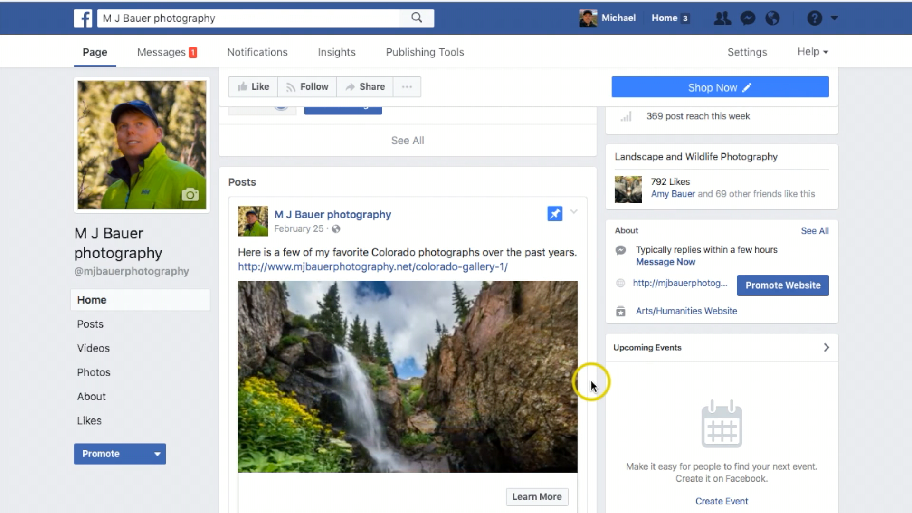
scroll(591, 381, "up", 1)
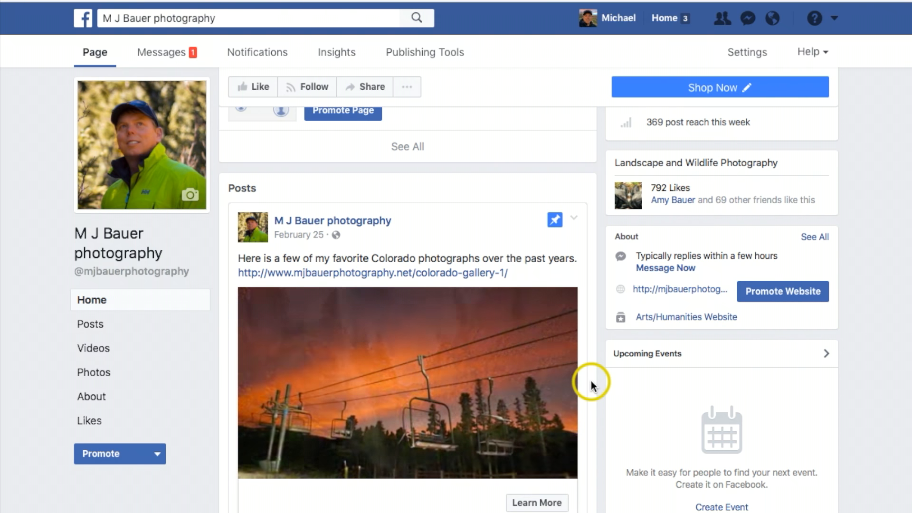
scroll(591, 380, "up", 3)
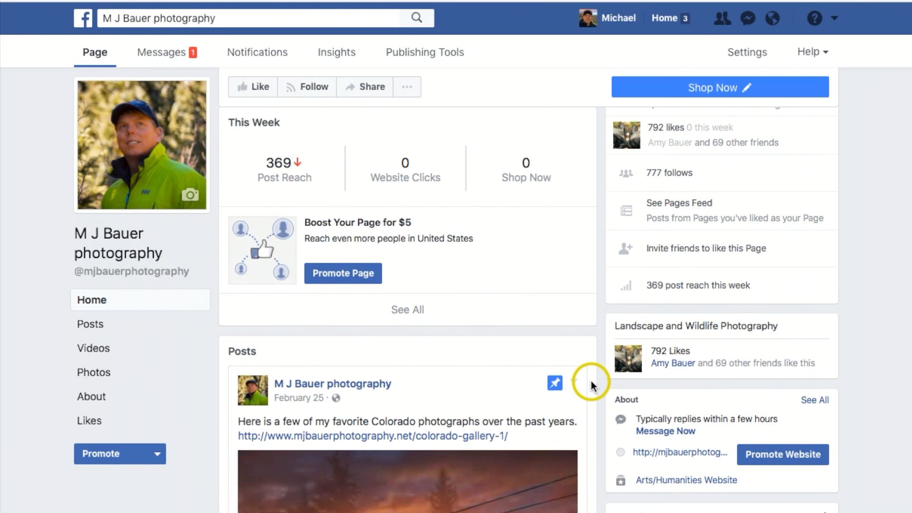
scroll(591, 381, "up", 5)
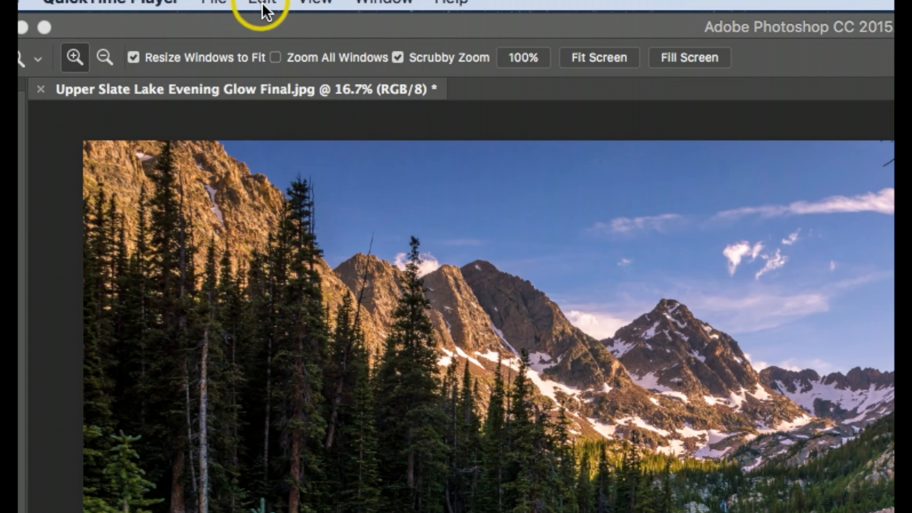
Step: Switch to Photoshop and resize the Upper Slate Lake image to a width of 700 pixels, keeping its proportions
left_click(289, 24)
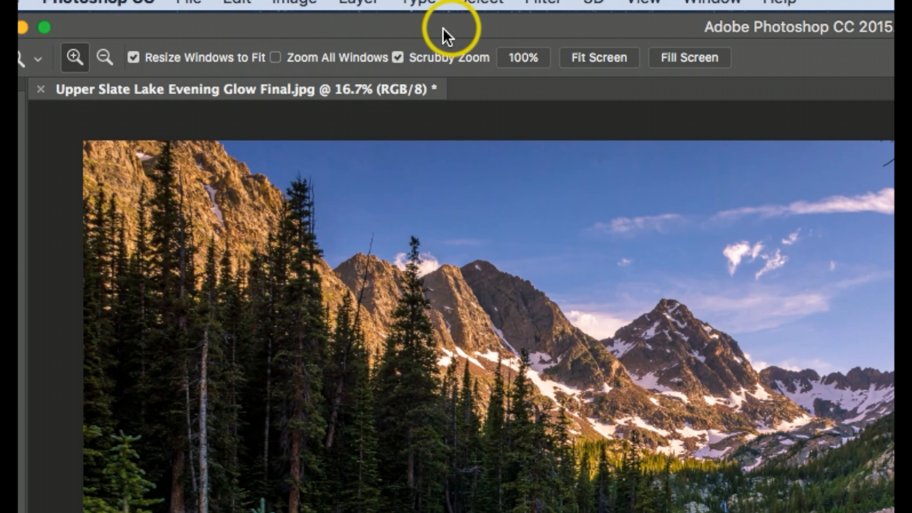
left_click(294, 6)
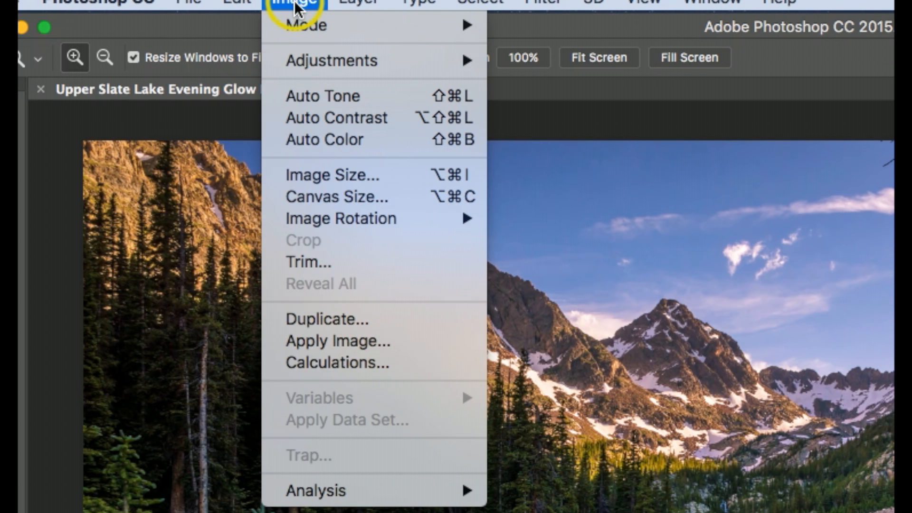
left_click(331, 175)
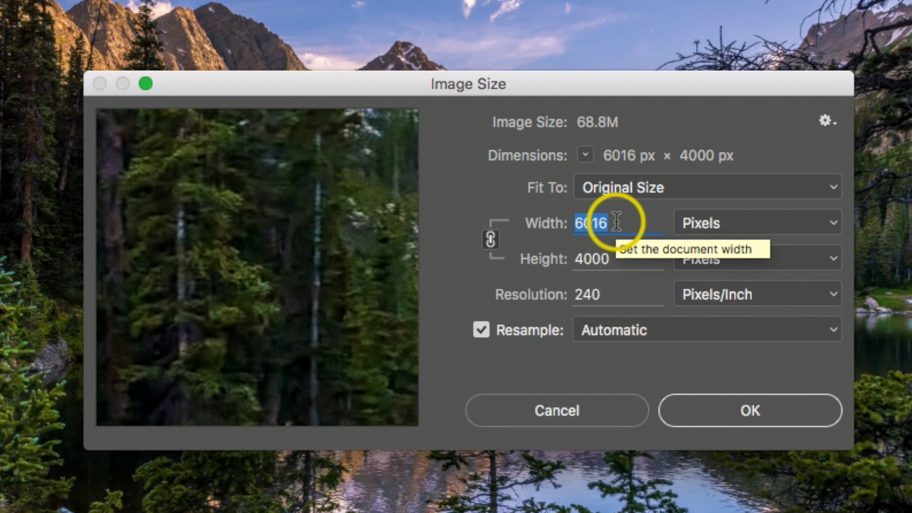
key("BackSpace")
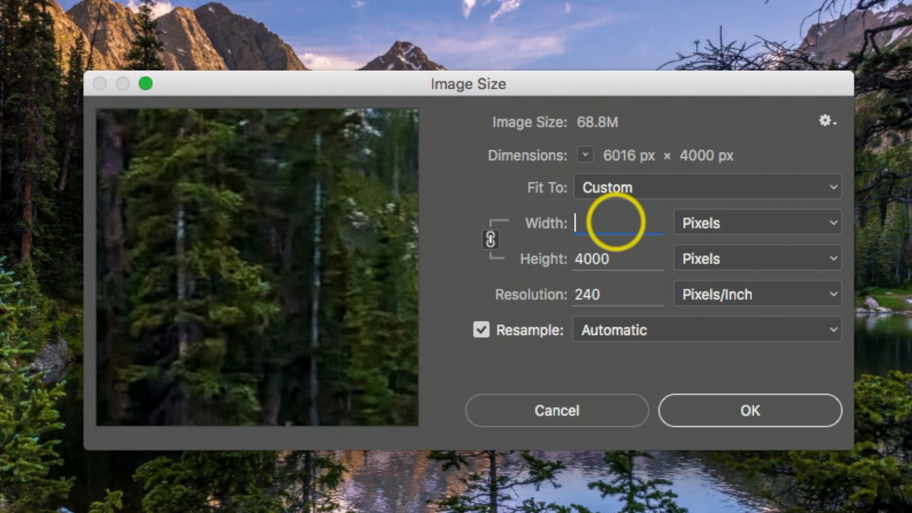
type("700")
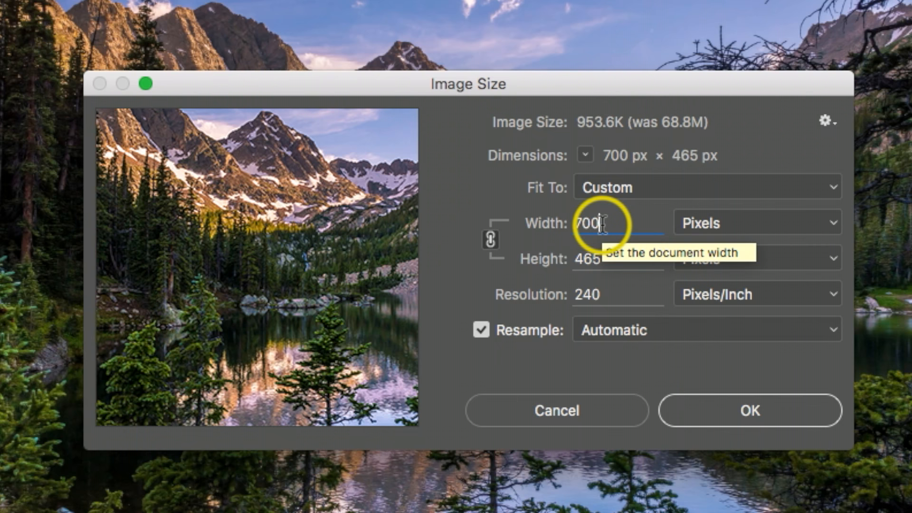
left_click(762, 416)
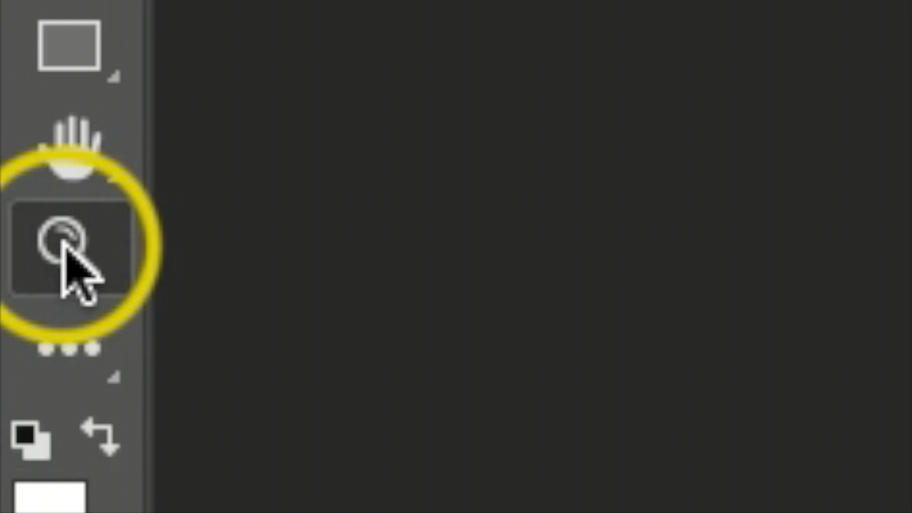
Step: Display the resized lake image at 100% zoom using the Zoom tool
left_click(65, 246)
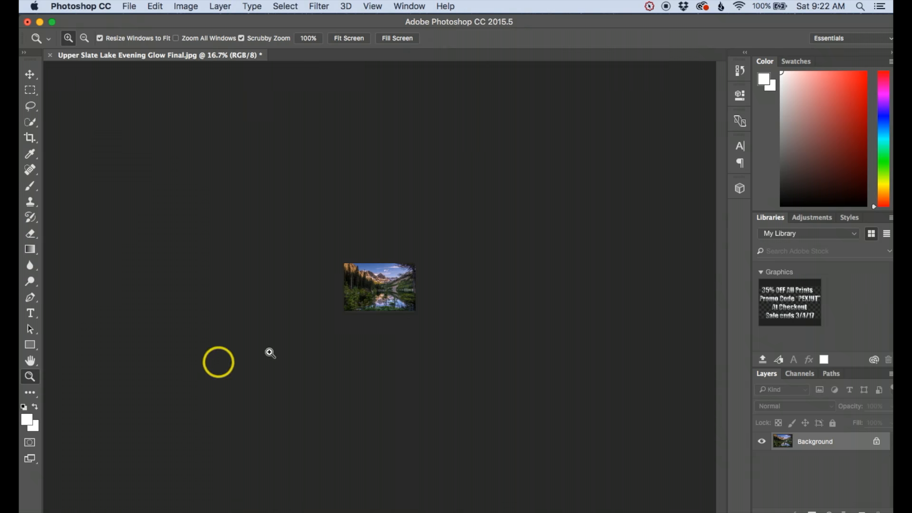
right_click(369, 282)
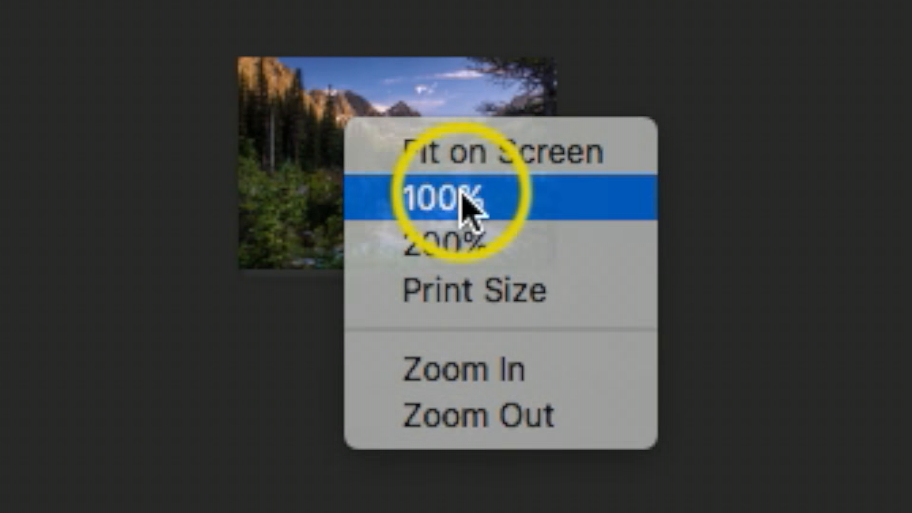
left_click(462, 195)
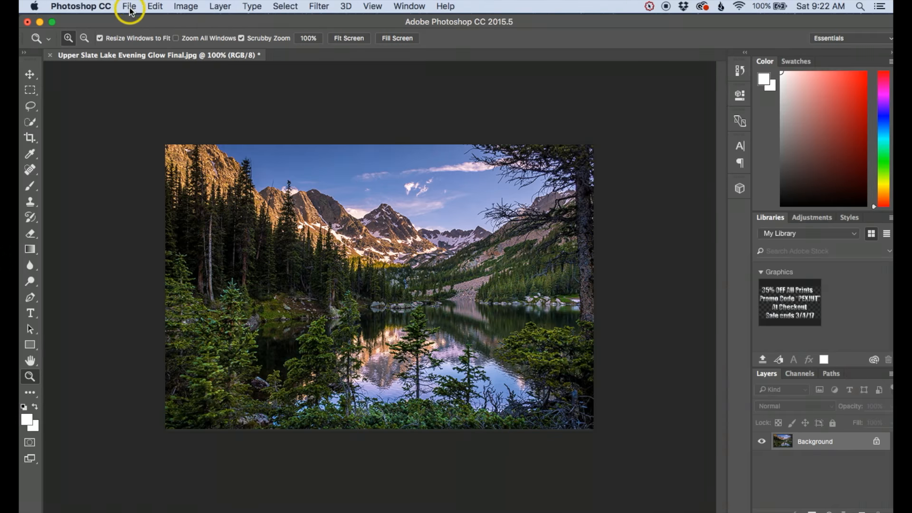
Step: Set up a Save for Web (Legacy) export of the image as JPEG with Maximum compression quality and Bicubic resampling
left_click(129, 7)
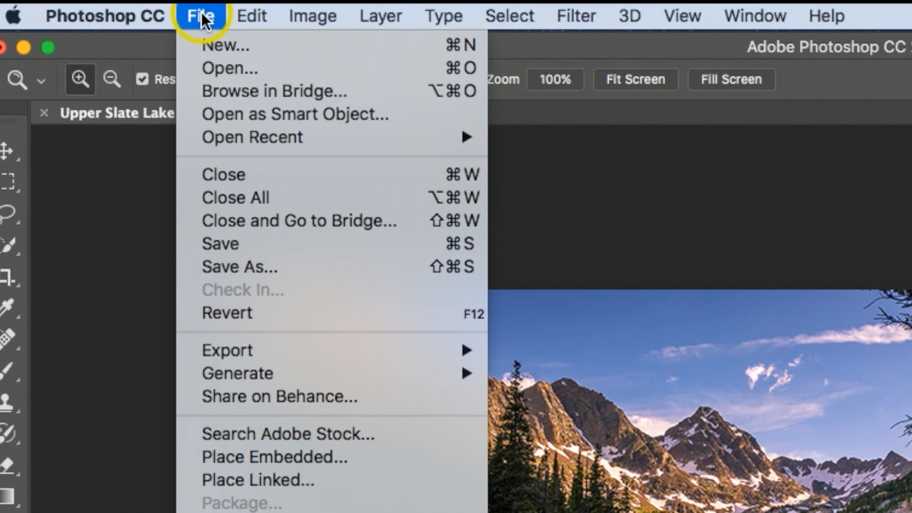
mouse_move(244, 352)
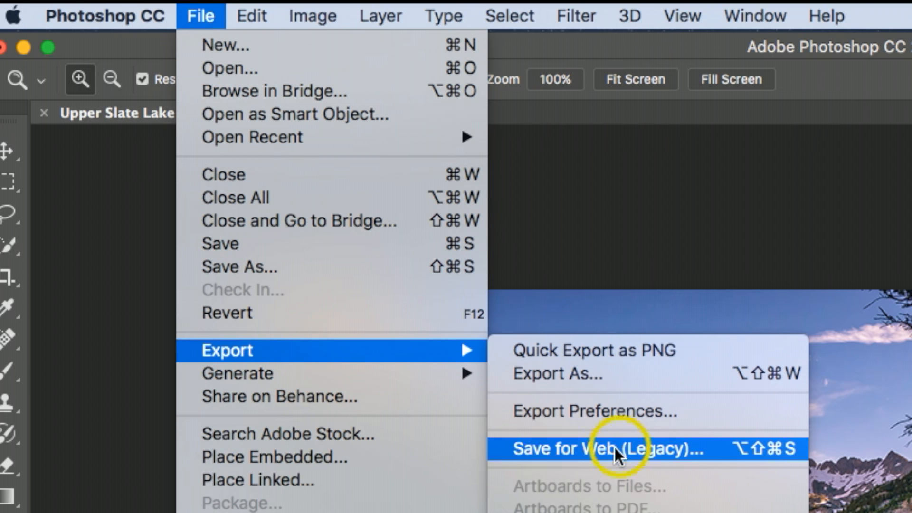
left_click(577, 451)
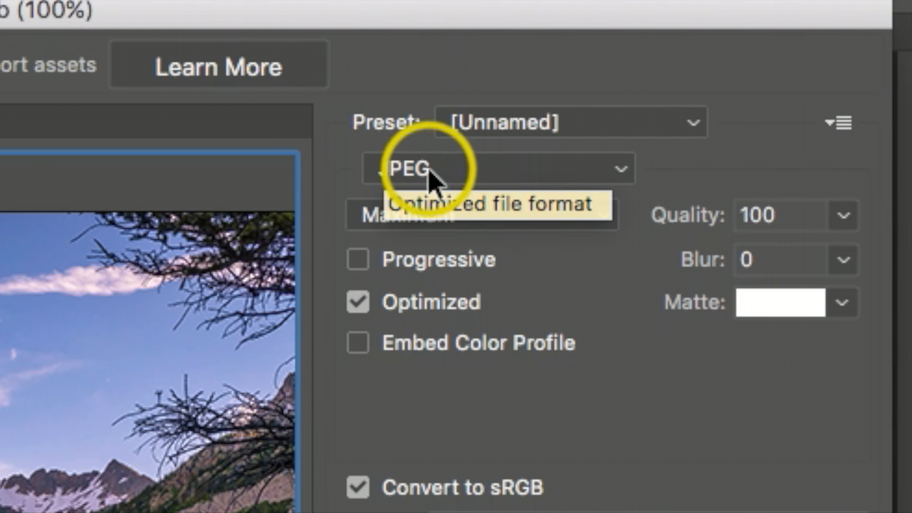
left_click(615, 172)
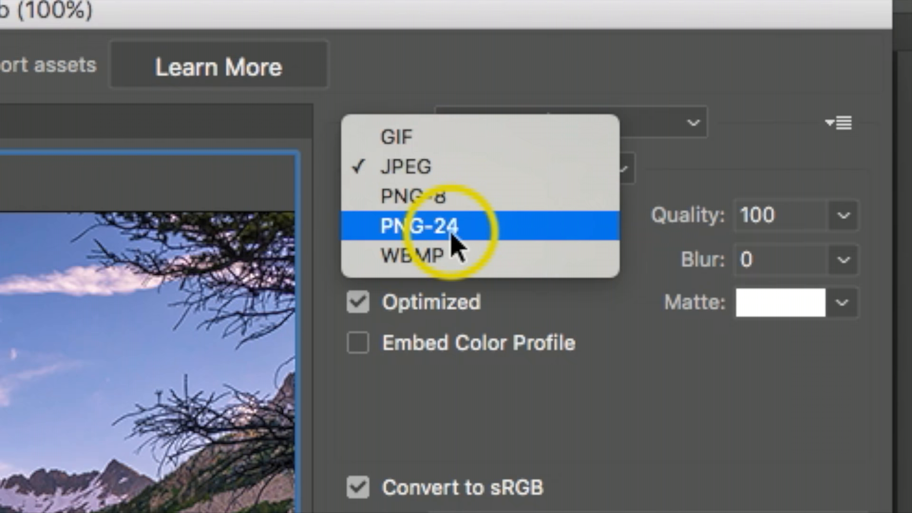
left_click(415, 168)
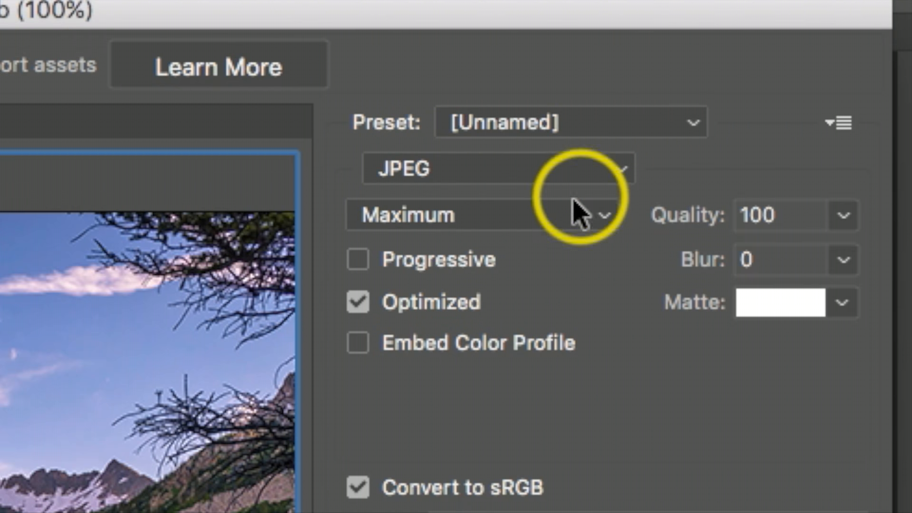
left_click(480, 219)
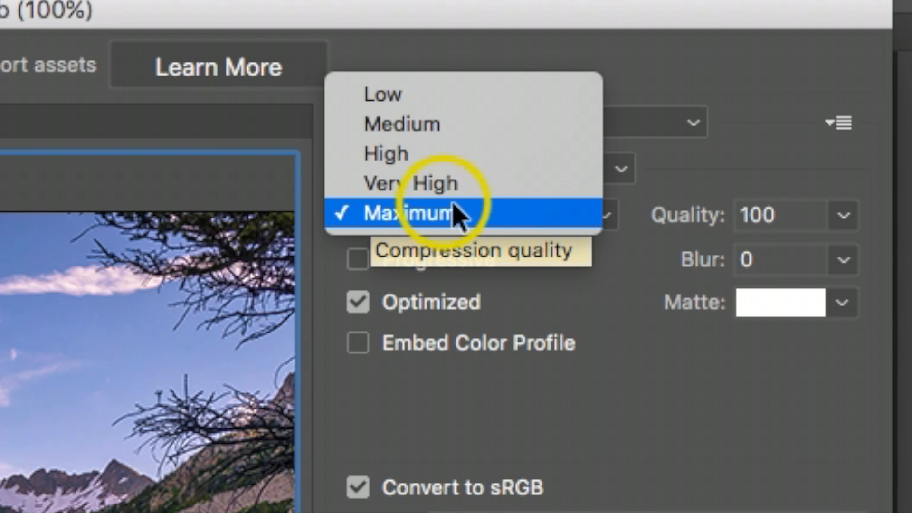
left_click(435, 223)
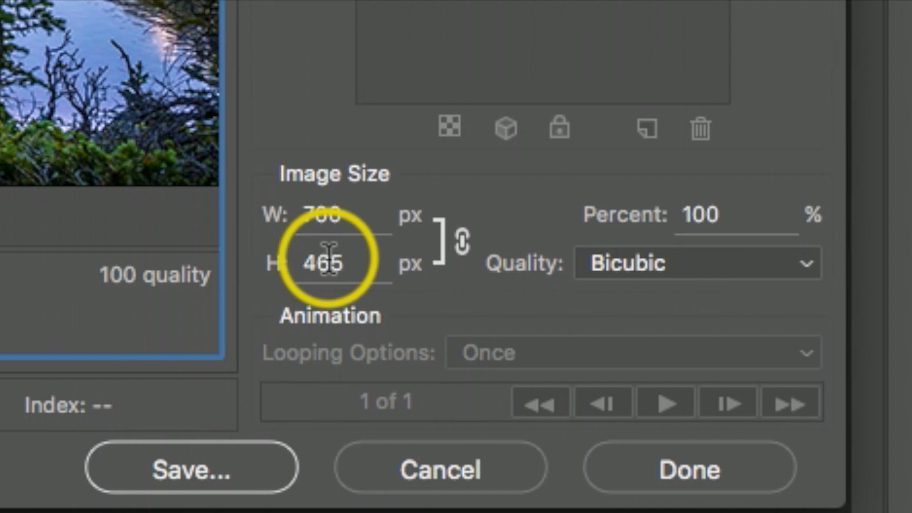
left_click(747, 270)
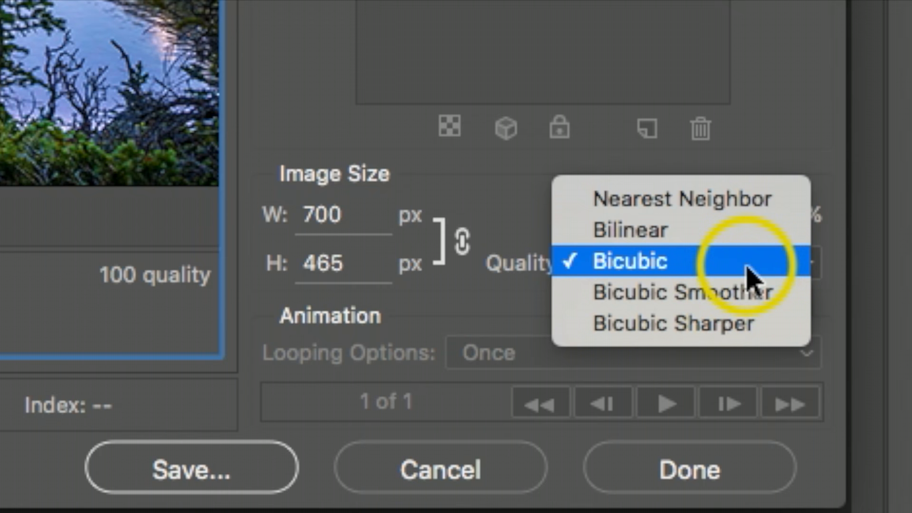
left_click(699, 266)
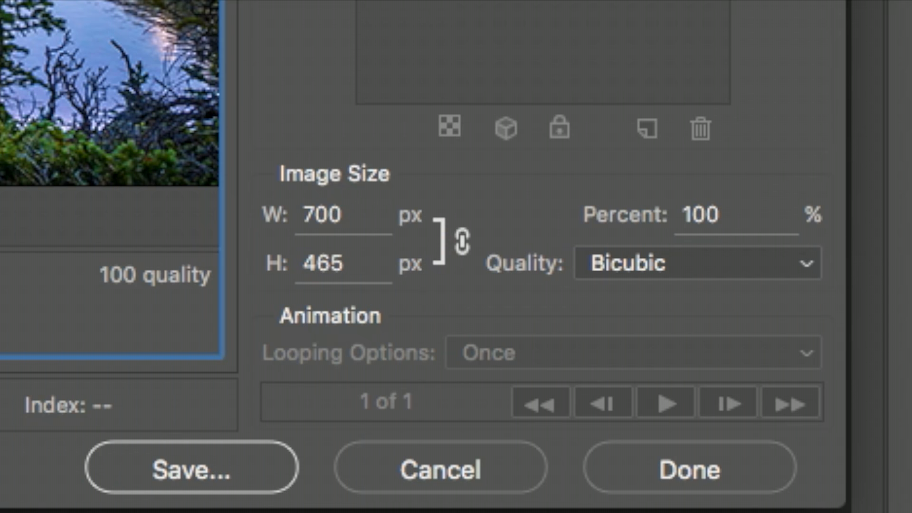
Step: Save the optimized image to the Desktop as Upper-Slate-Lake-Evening-Glow-Final.jpg with the Images Only format
left_click(180, 481)
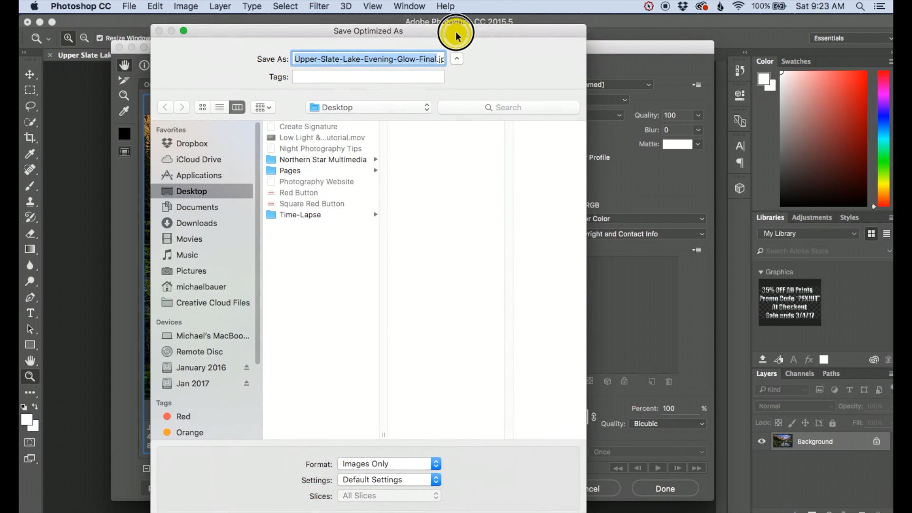
left_click_drag(456, 37, 454, 10)
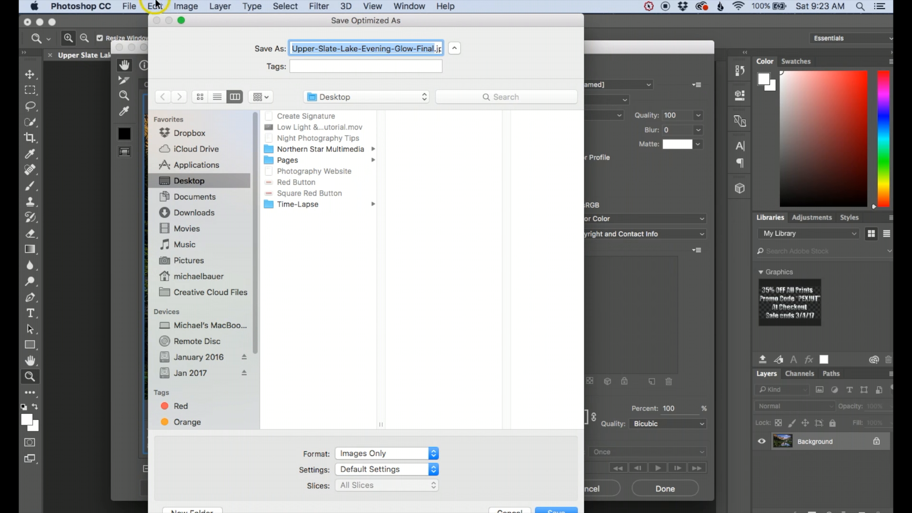
left_click_drag(149, 15, 207, 86)
left_click_drag(422, 101, 445, 43)
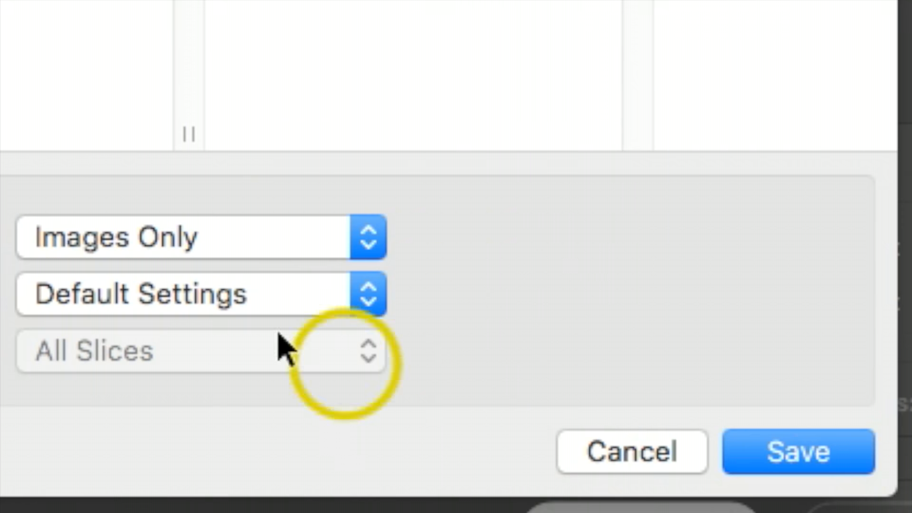
left_click(829, 464)
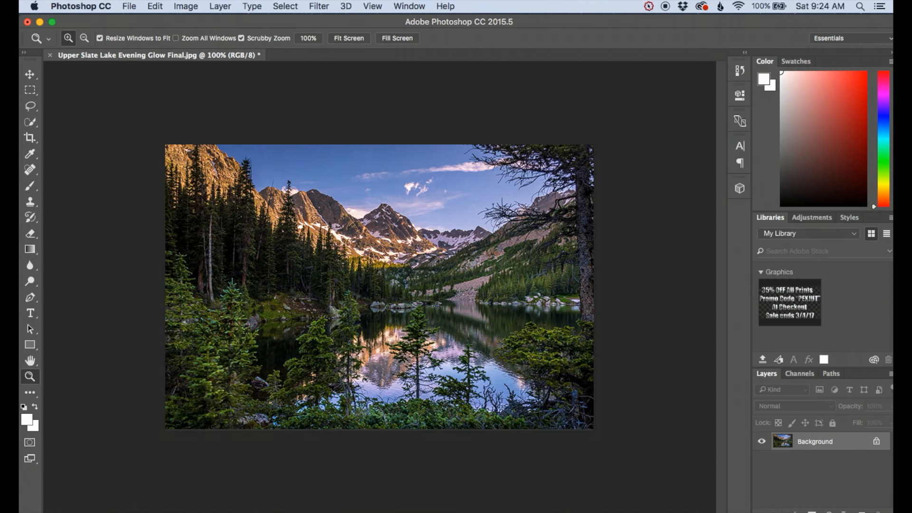
Step: Switch to the Facebook page and start a photo post with Upload Photos/Video
left_click(40, 22)
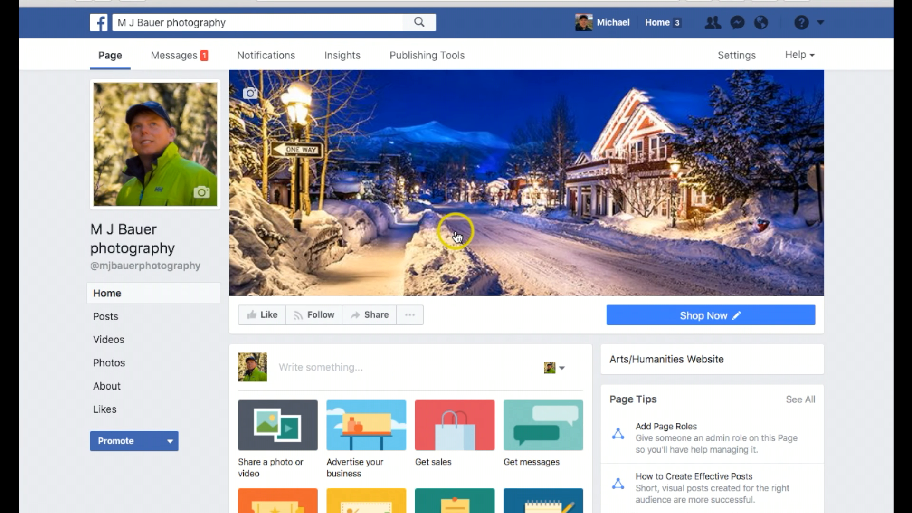
scroll(478, 274, "down", 7)
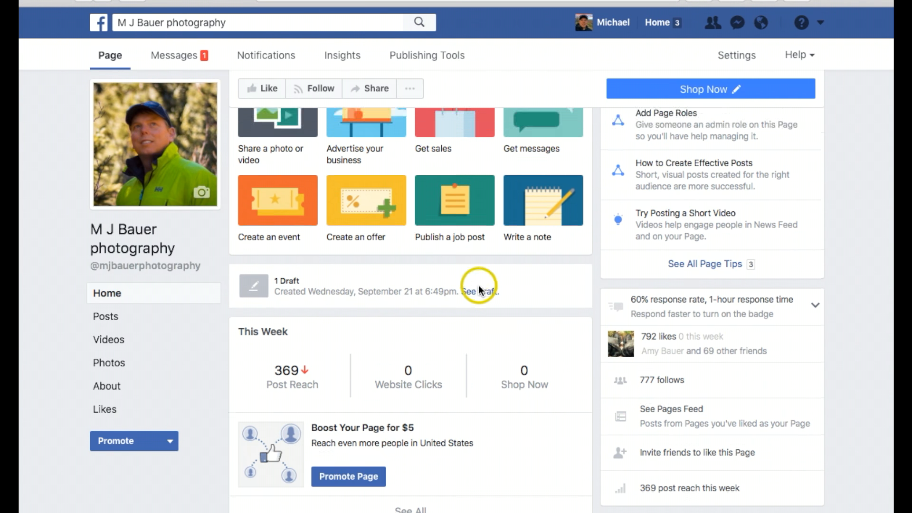
scroll(478, 285, "up", 4)
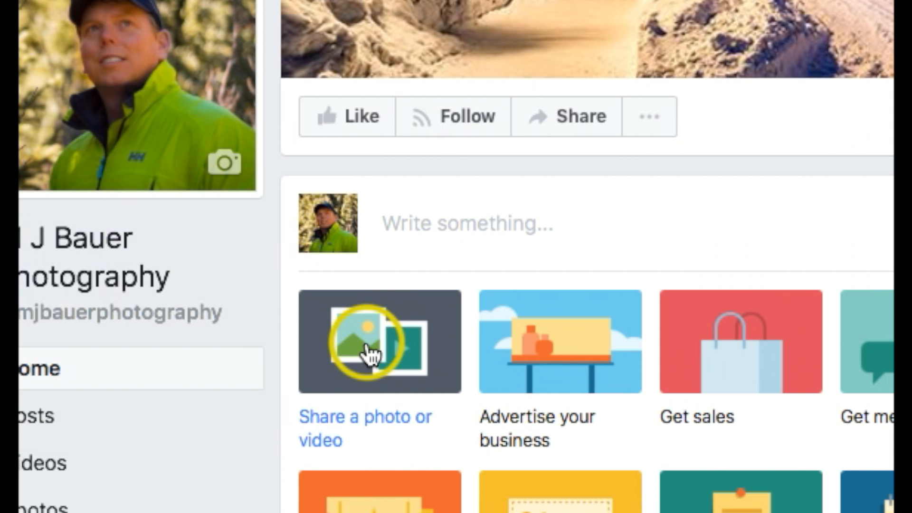
left_click(371, 354)
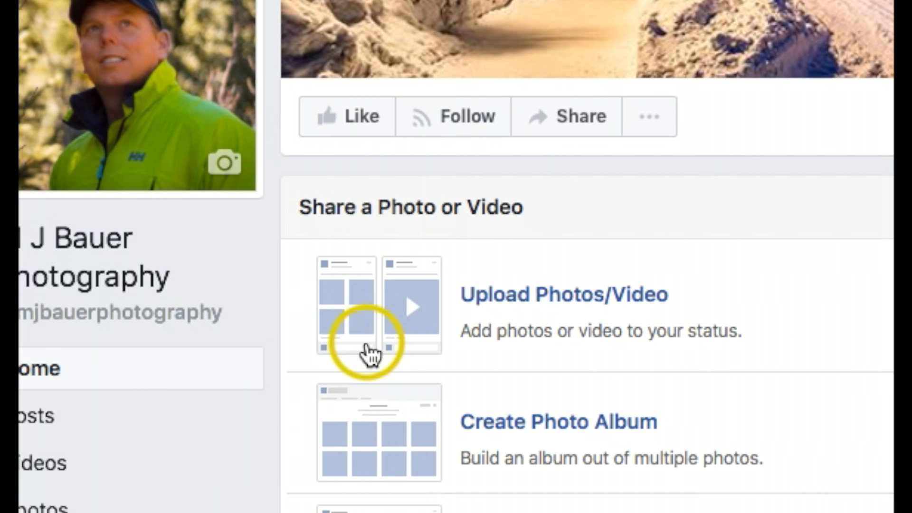
left_click(580, 300)
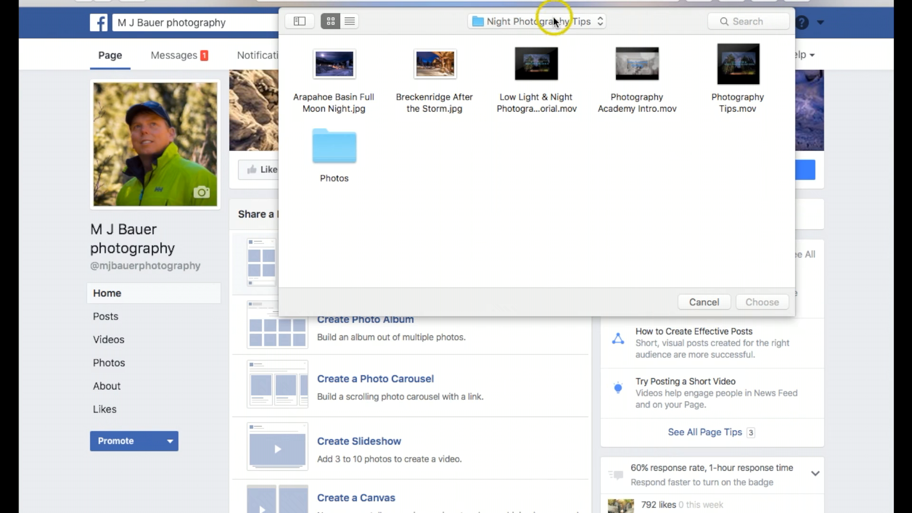
Step: Add Upper-Slate-Lake-Evening-Glow-Final.jpg from the Desktop folder to the photo post
left_click(553, 21)
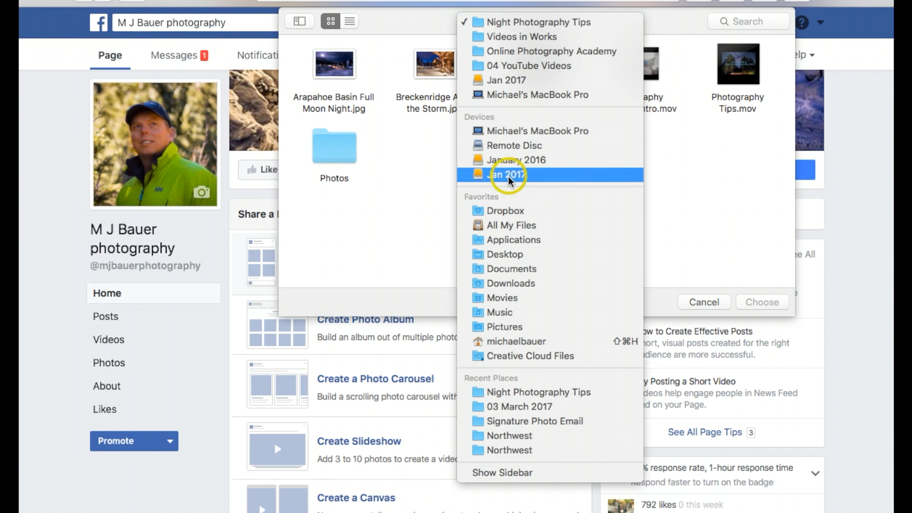
left_click(513, 253)
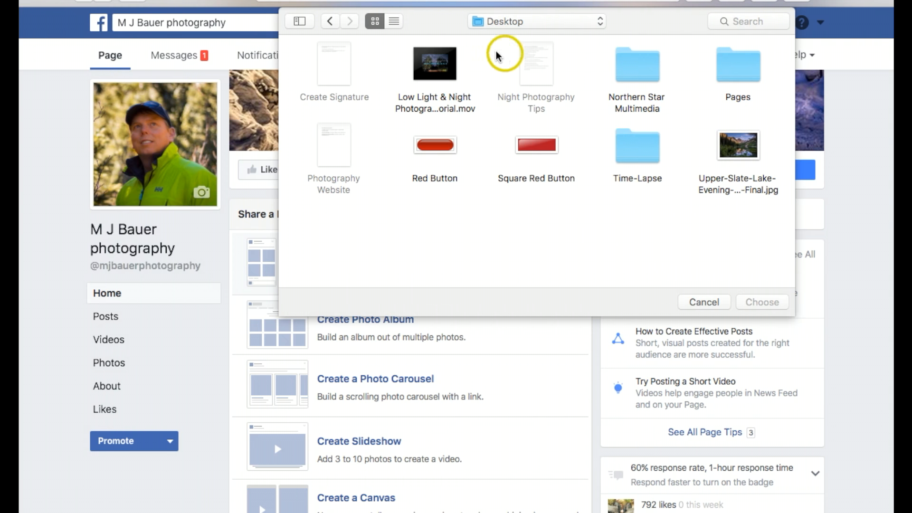
left_click(739, 149)
left_click(777, 304)
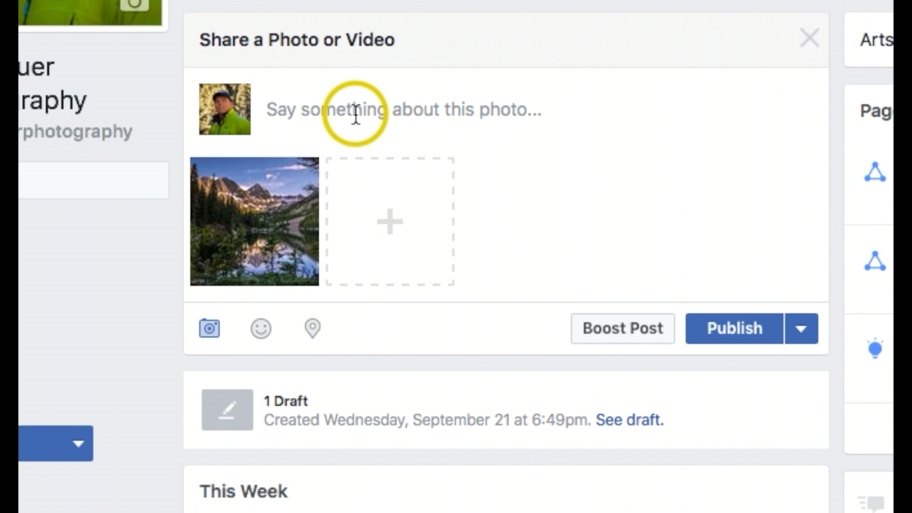
Step: Paste the copied description with the website link as the photo's caption and publish the post
left_click(417, 111)
right_click(416, 112)
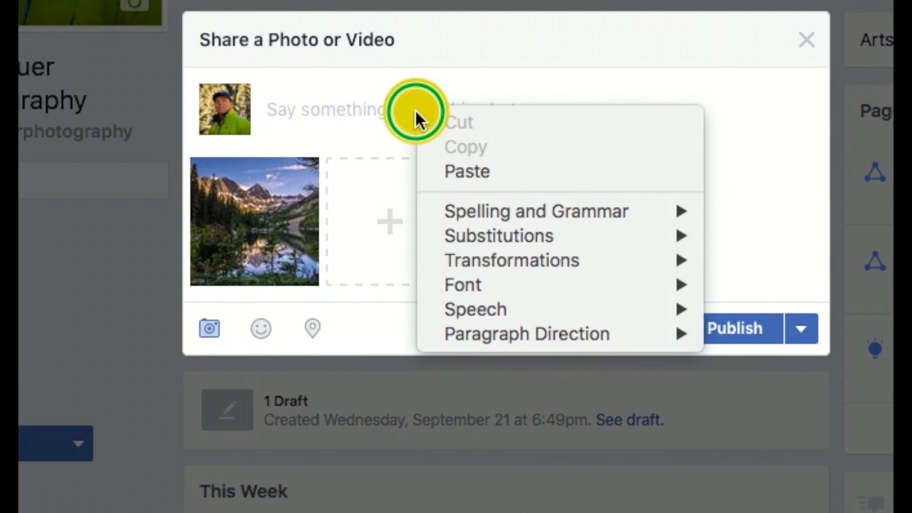
left_click(513, 175)
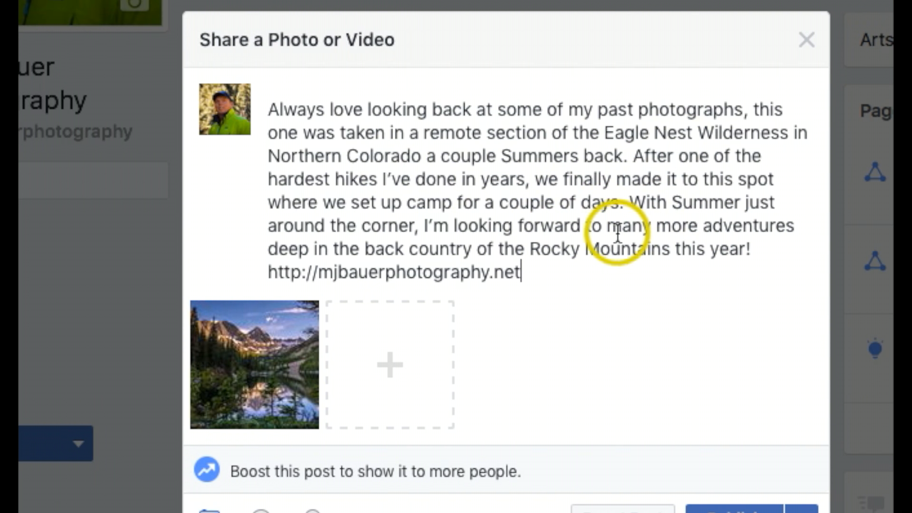
left_click(739, 511)
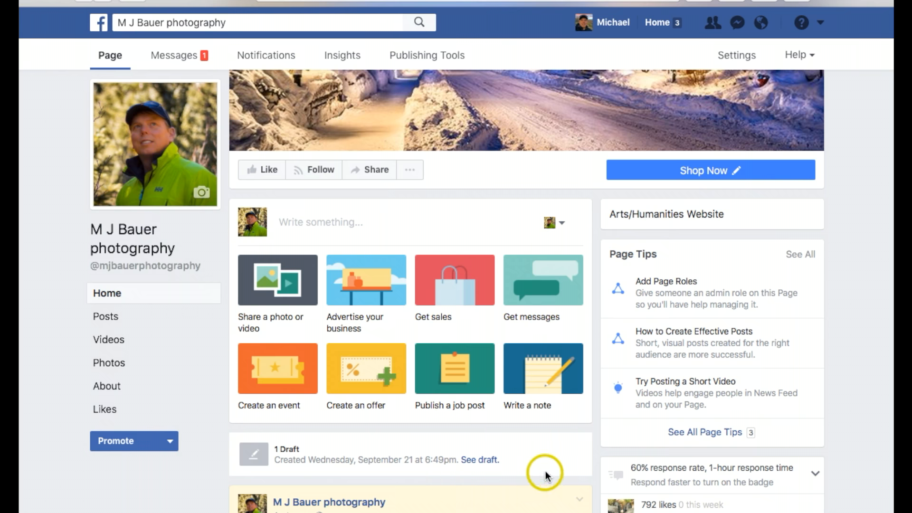
Step: Open the lake photo from the newly published post in the enlarged photo viewer
scroll(546, 474, "down", 8)
scroll(463, 245, "down", 4)
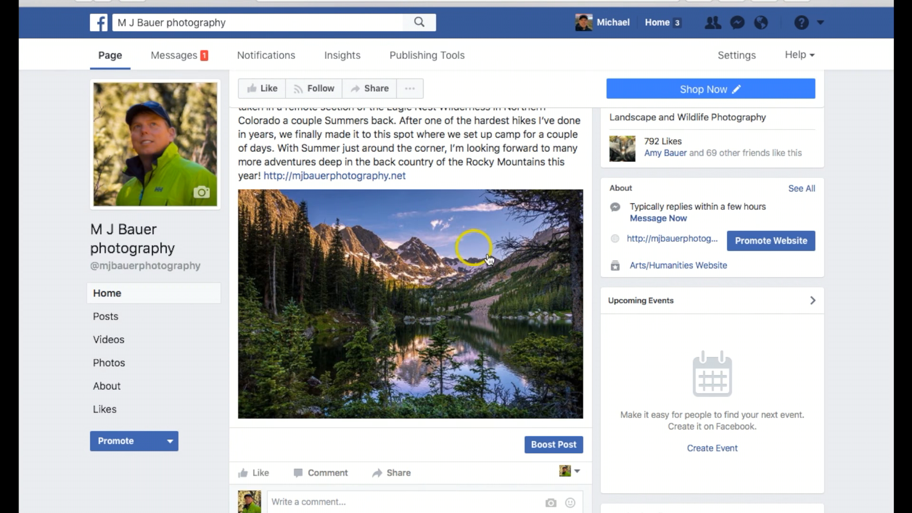
left_click(401, 315)
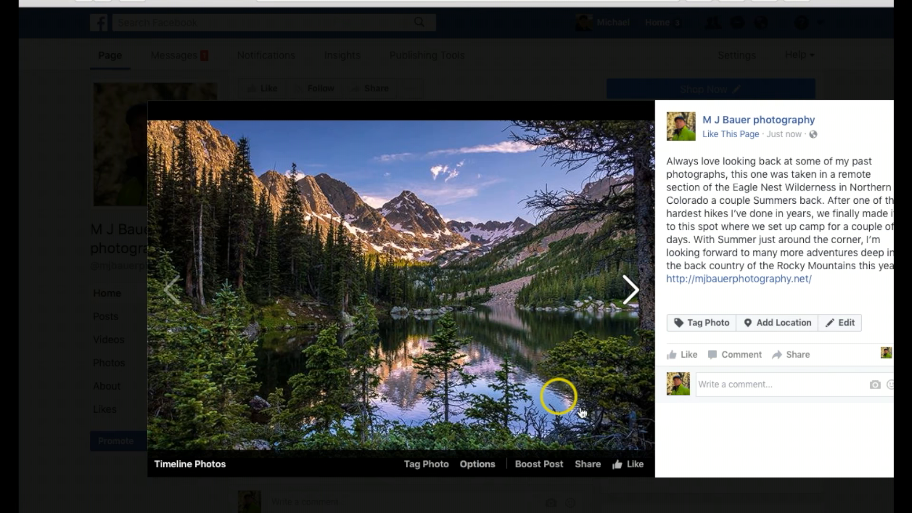